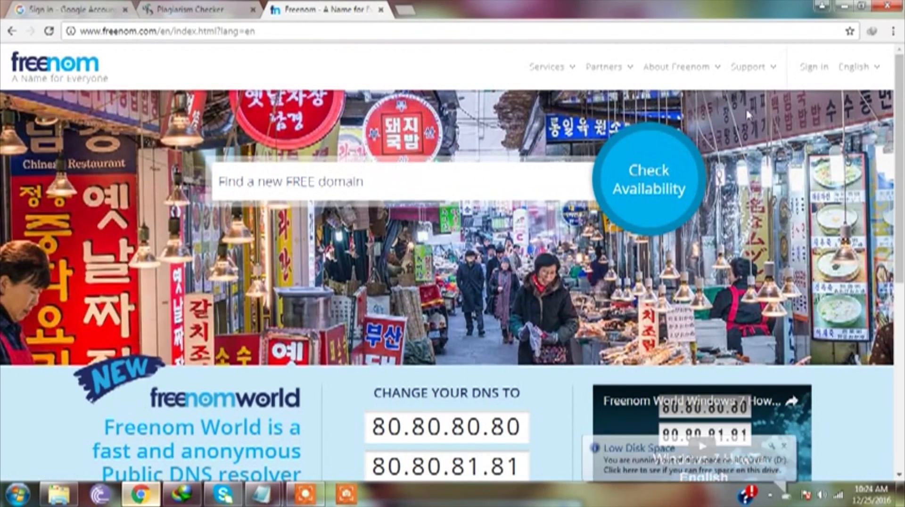
Open the Freenom sign-in page and enter the account's e-mail address
click(823, 71)
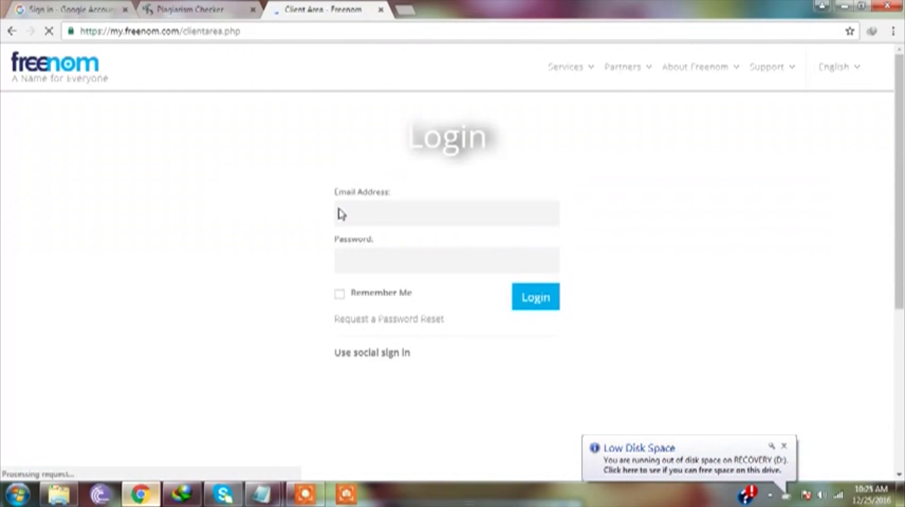
click(384, 206)
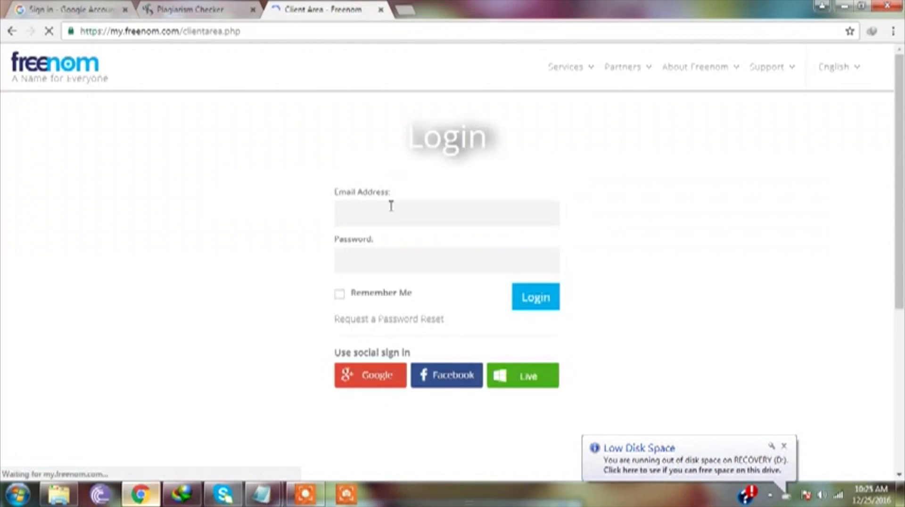
text(ve)
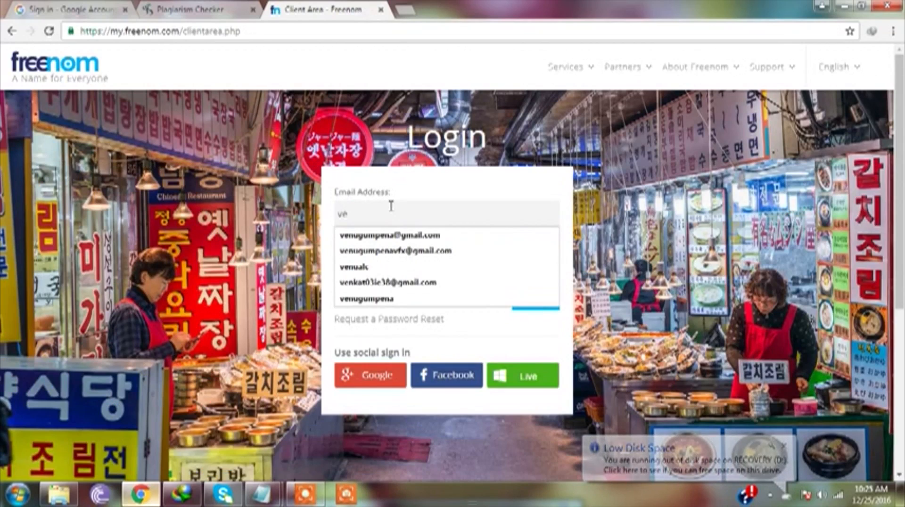
click(401, 254)
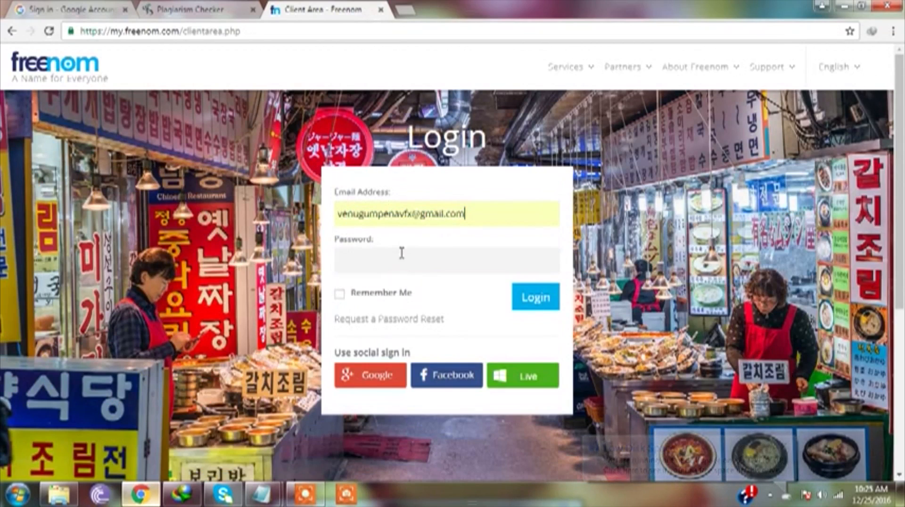
Enter the account password and log in
click(394, 267)
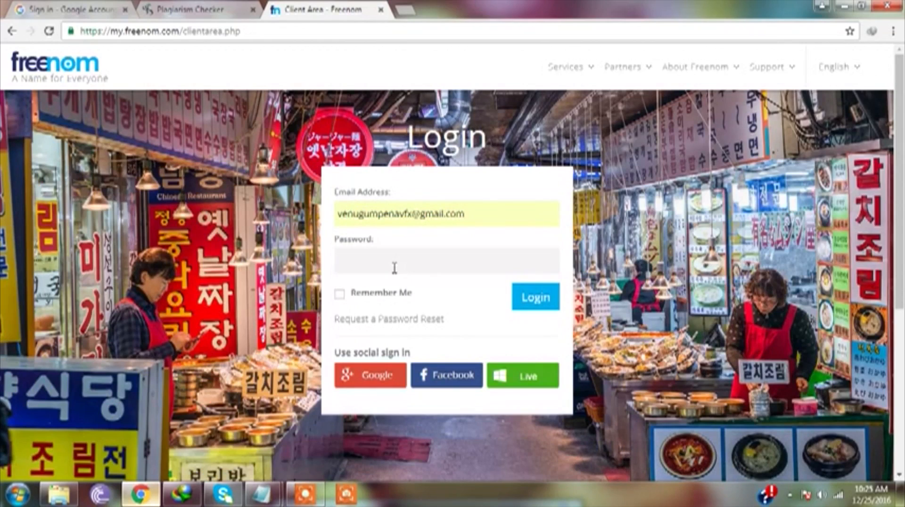
text(••••••••••)
key(BackSpace)
key(BackSpace)
key(BackSpace)
key(BackSpace)
key(BackSpace)
key(BackSpace)
key(BackSpace)
key(BackSpace)
key(BackSpace)
text(••••••••••)
click(537, 301)
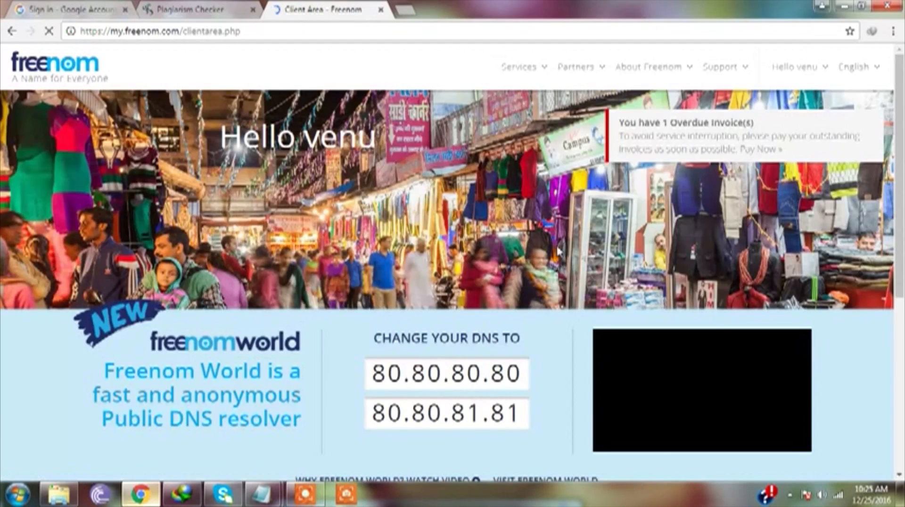
View the account's registered domains and open the page for registering a new domain
click(542, 74)
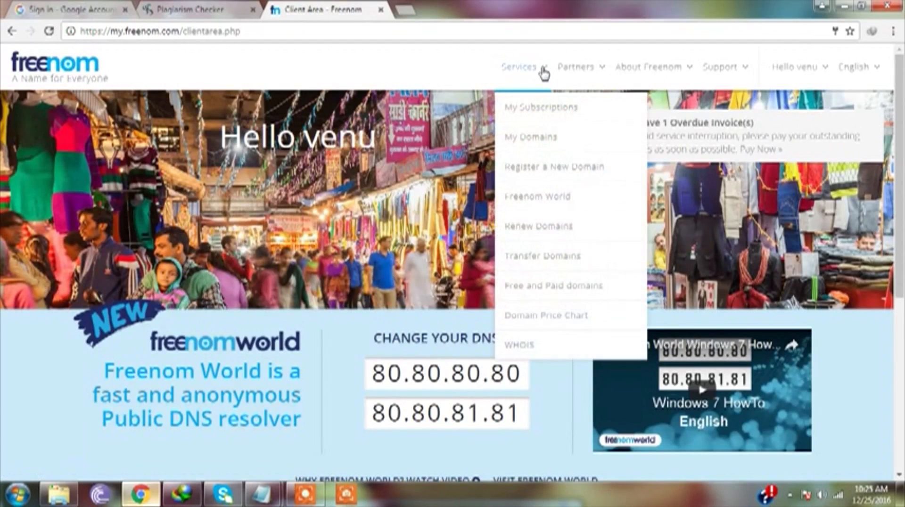
click(538, 142)
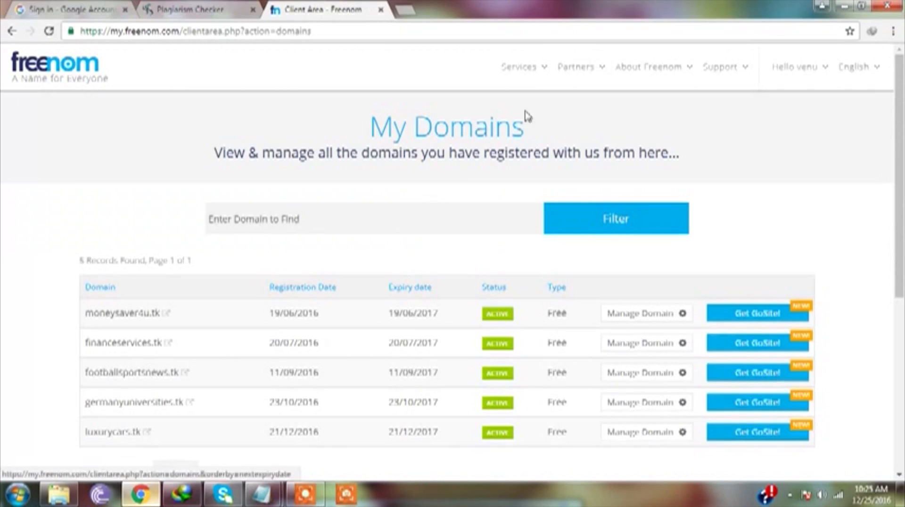
click(543, 71)
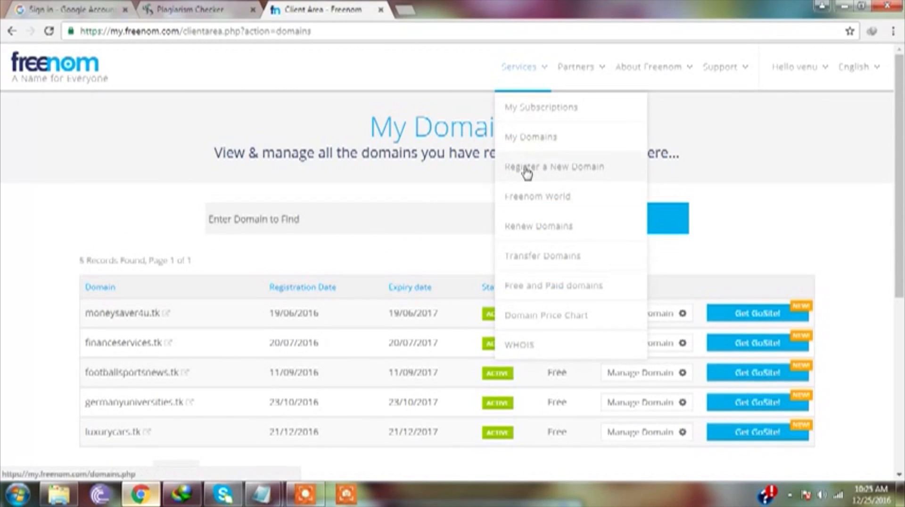
click(570, 170)
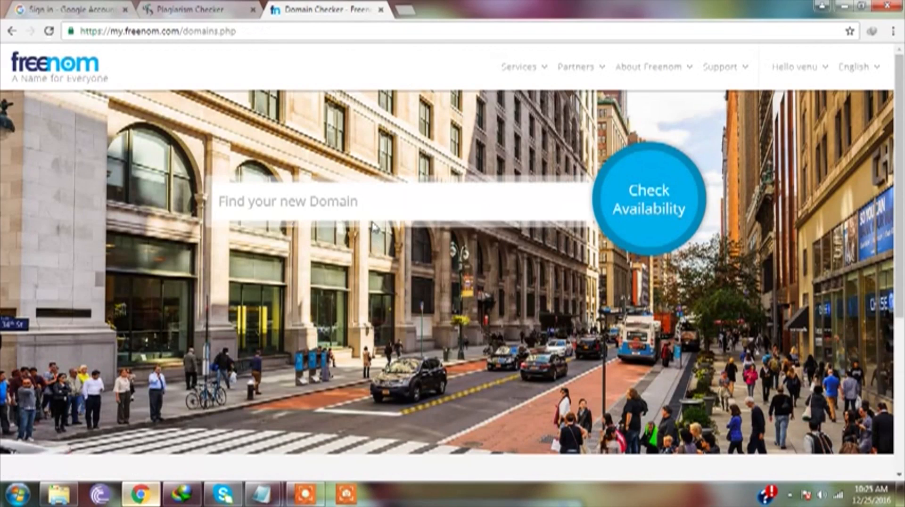
Check the availability of the domain name travelworldz
click(399, 207)
text(t)
text(raveld)
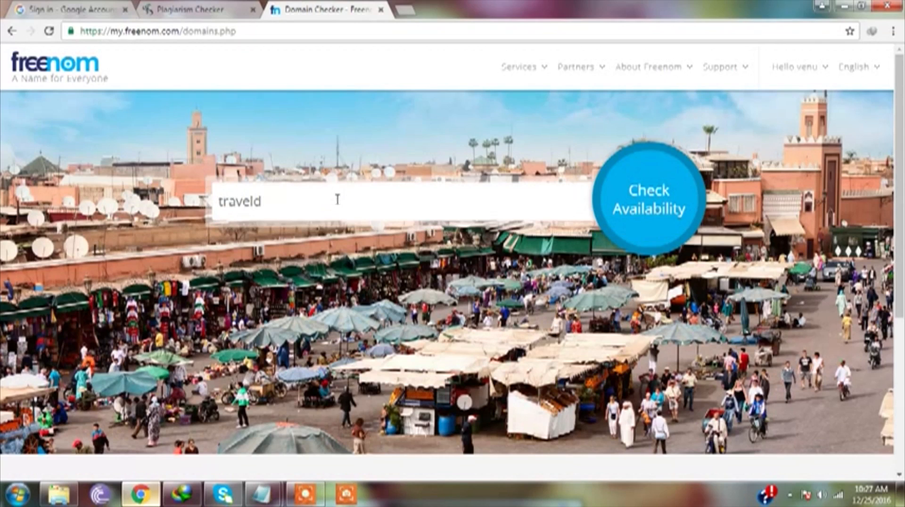
key(BackSpace)
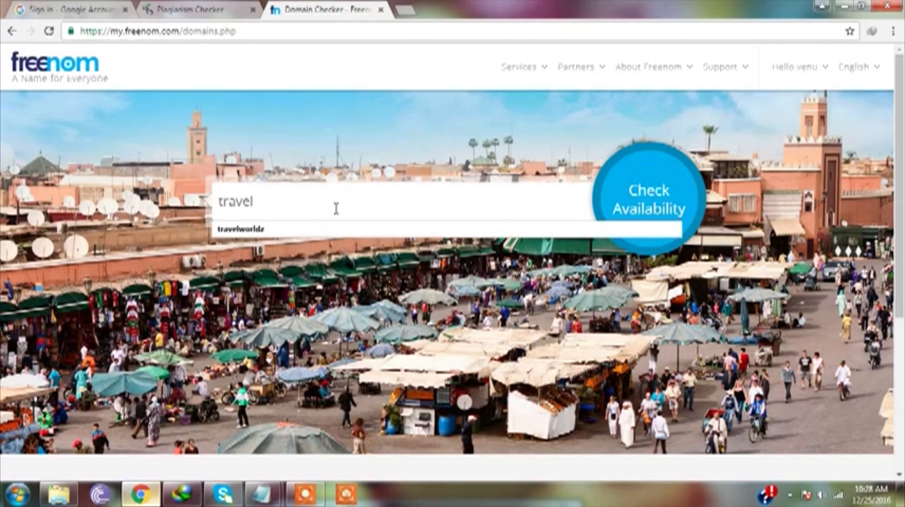
click(323, 229)
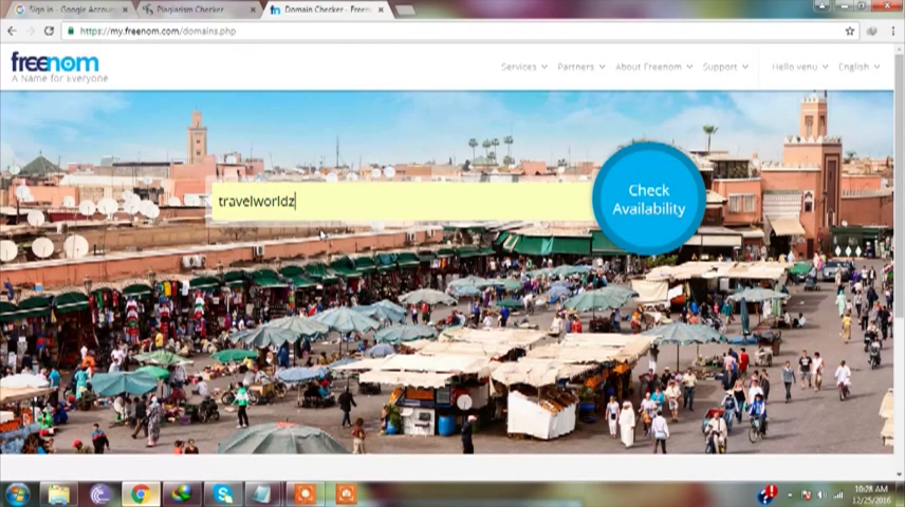
click(649, 218)
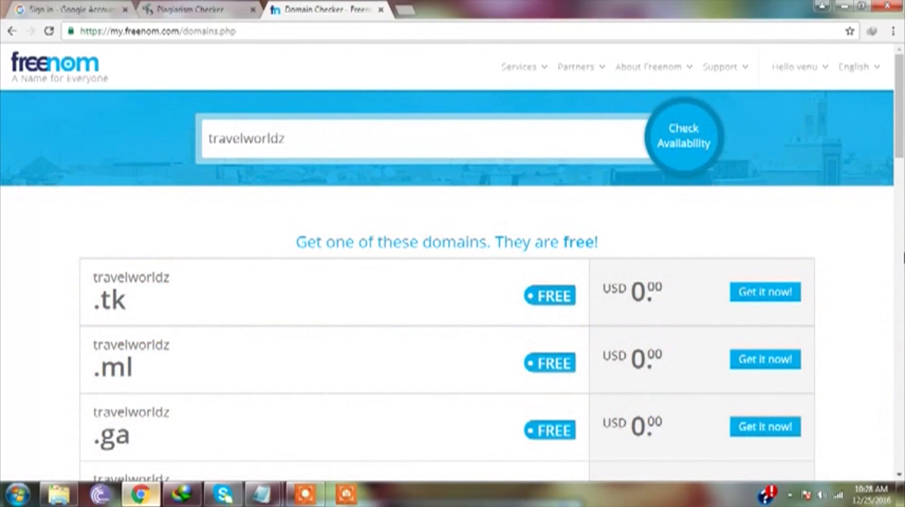
Look over the free travelworldz domains, add the .tk one to the cart and proceed to checkout
drag(902, 142, 897, 181)
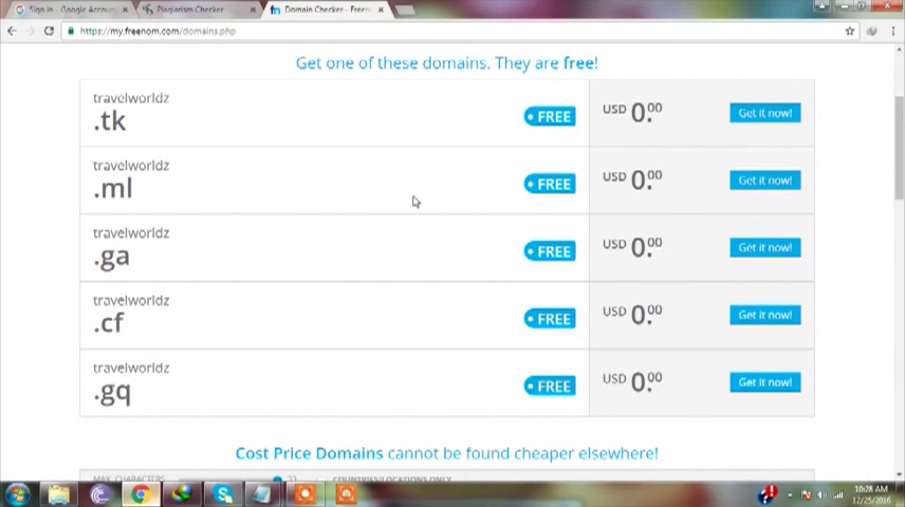
drag(900, 179, 899, 135)
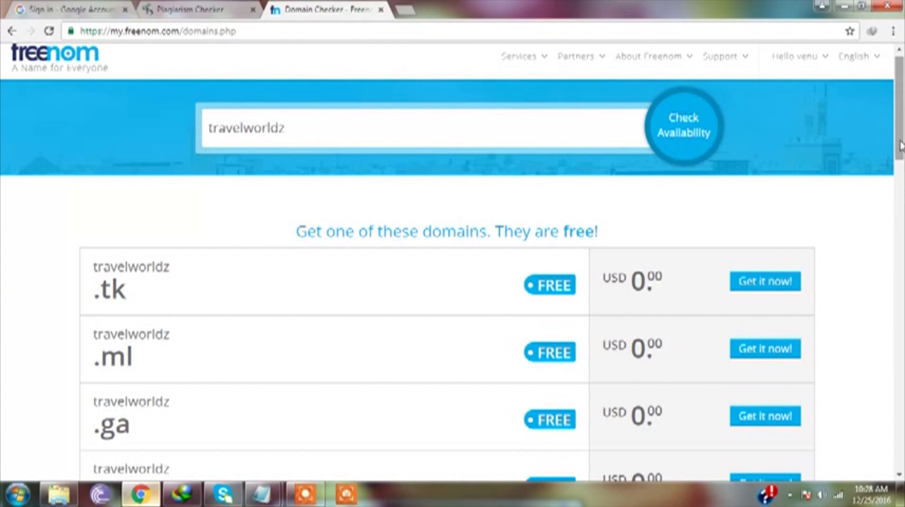
drag(899, 141, 899, 131)
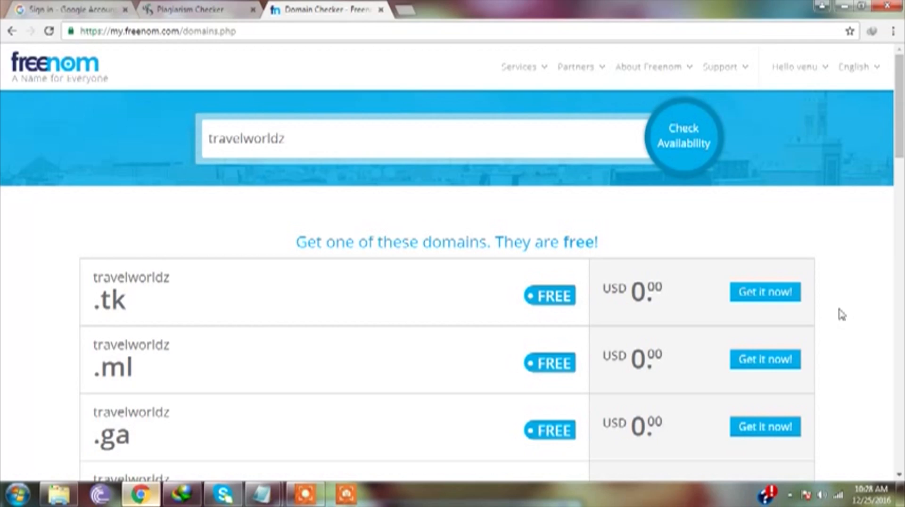
click(772, 298)
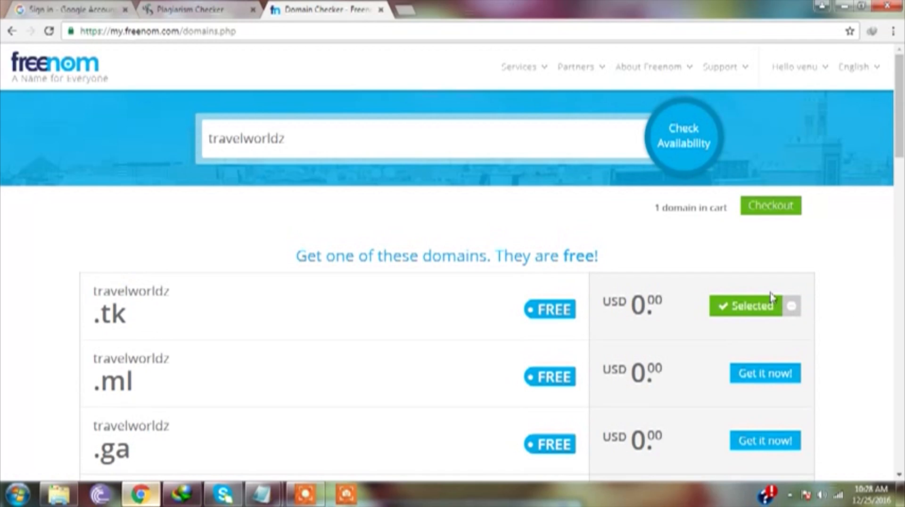
click(770, 213)
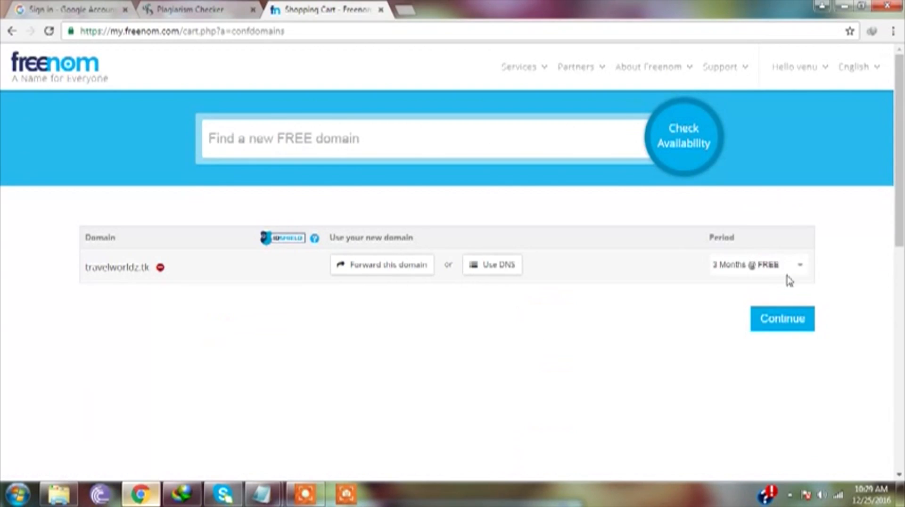
Set the registration period of travelworldz.tk to 12 Months @ FREE and continue with the order
click(800, 266)
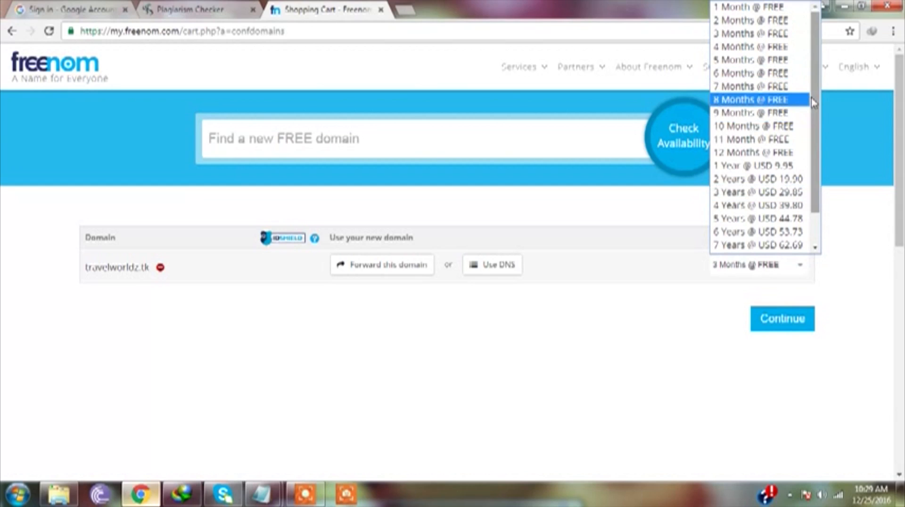
click(794, 154)
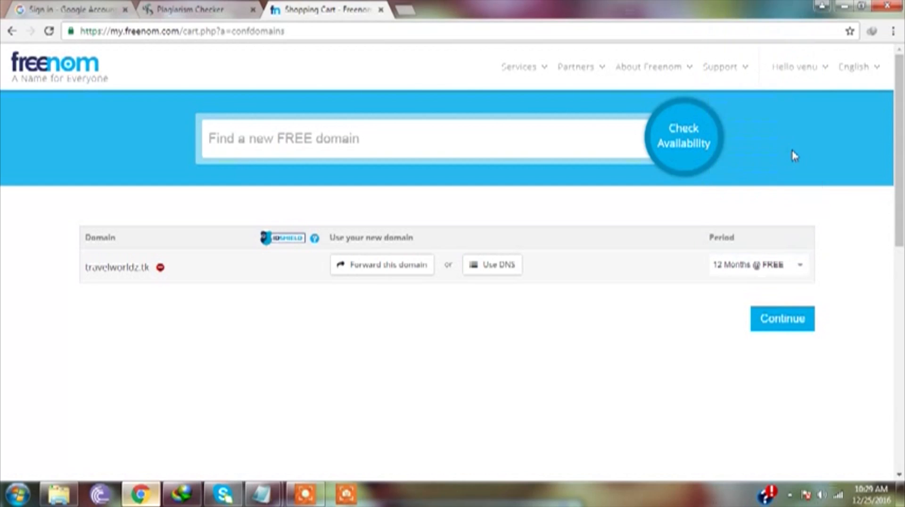
click(796, 320)
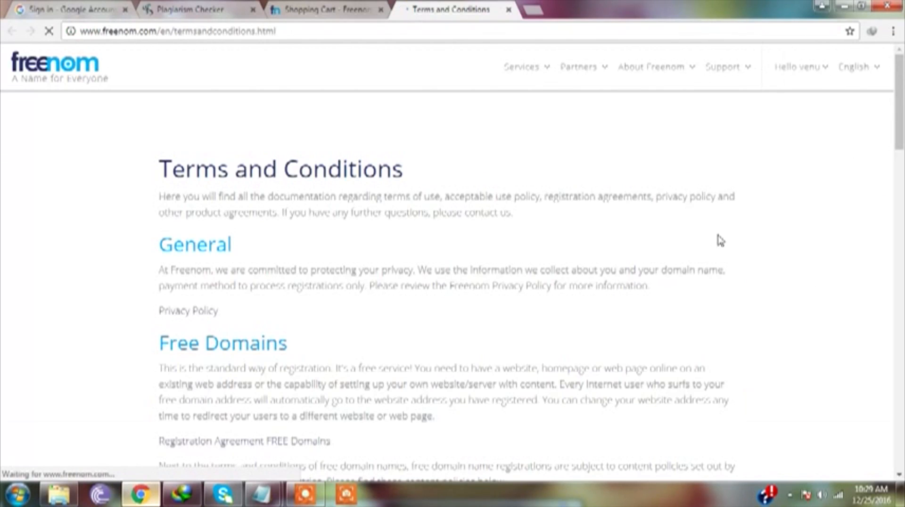
Close the Terms and Conditions page, agree to the terms and complete the domain order
mouse_move(888, 137)
mouse_down()
mouse_move(845, 366)
mouse_move(872, 253)
mouse_move(876, 131)
mouse_up()
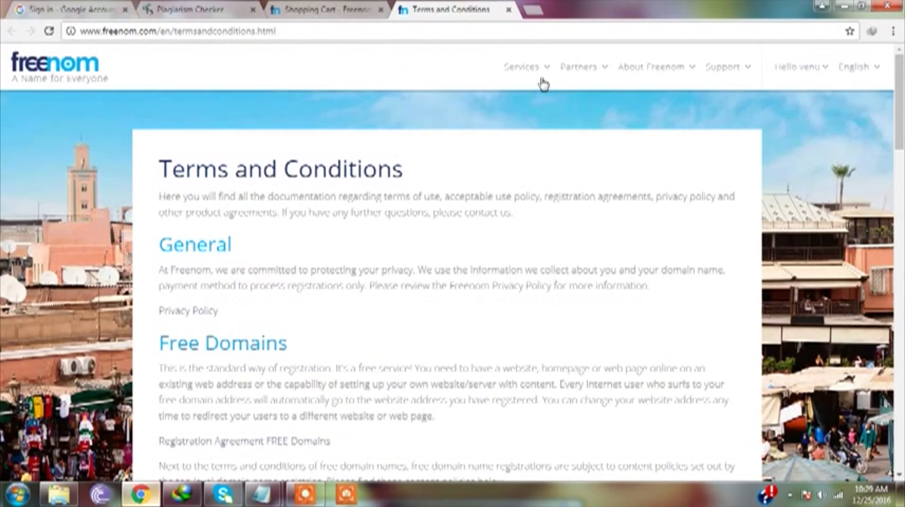
click(509, 10)
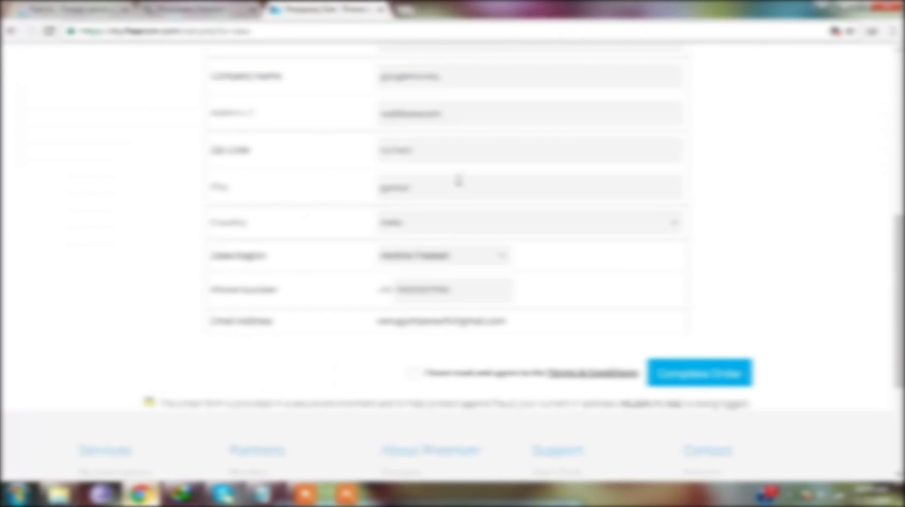
click(453, 375)
click(690, 384)
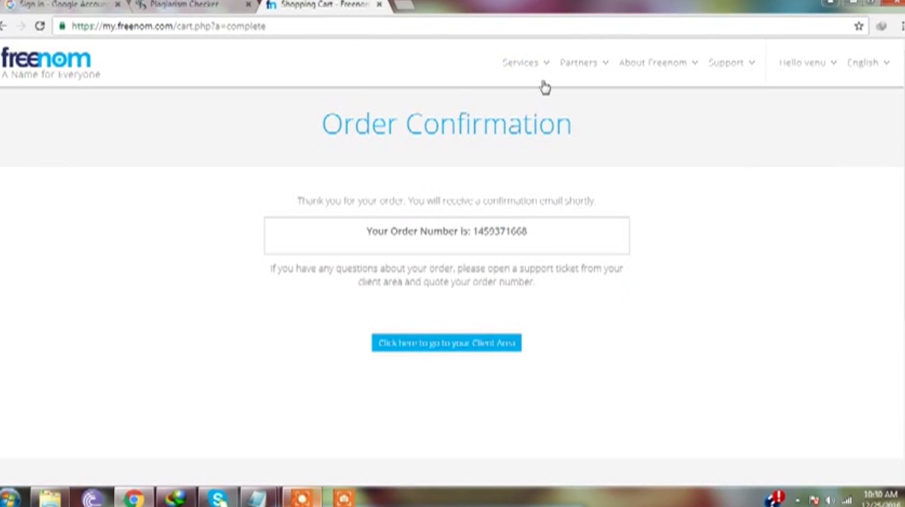
Open the management page of travelworldz.tk from the list of registered domains
mouse_move(550, 69)
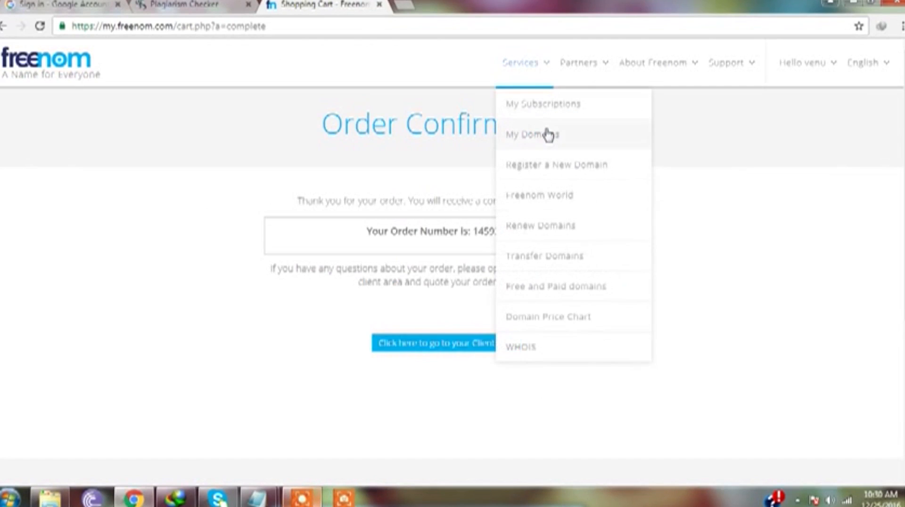
click(539, 137)
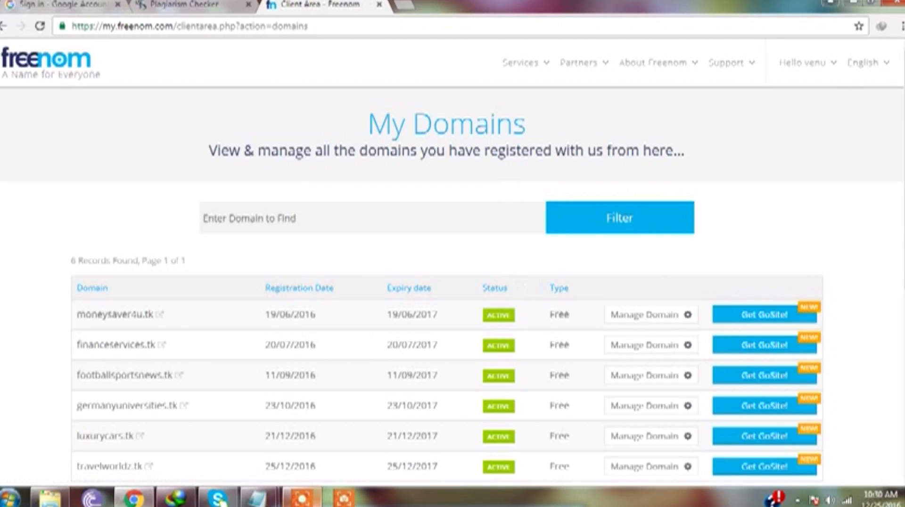
scroll(901, 275, down, 2)
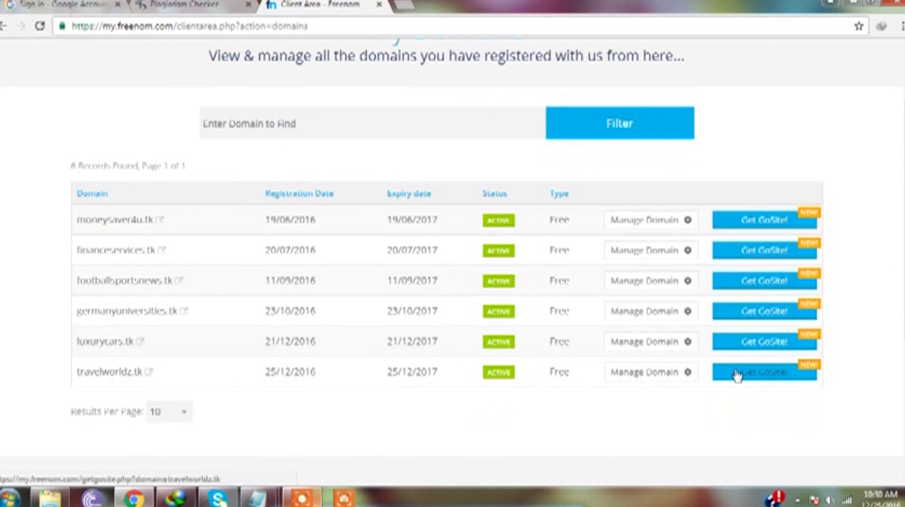
click(688, 373)
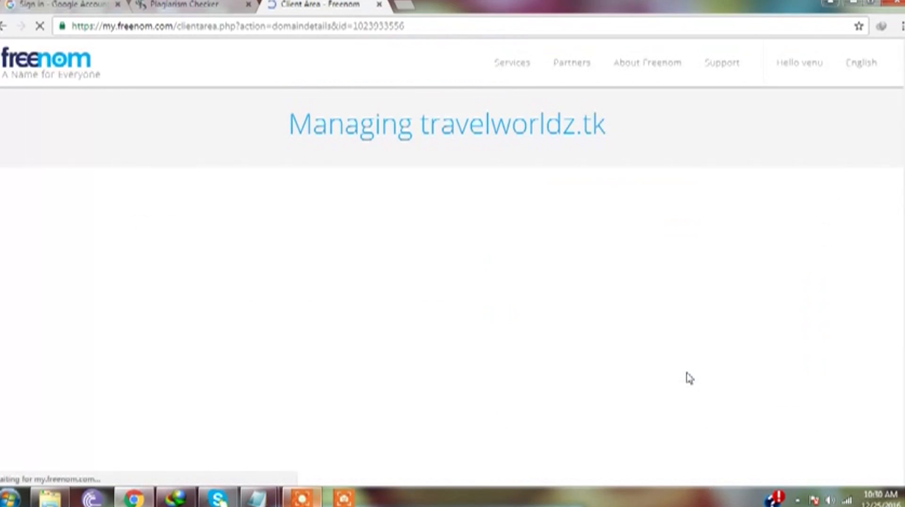
Open the Freenom DNS management for travelworldz.tk
click(333, 182)
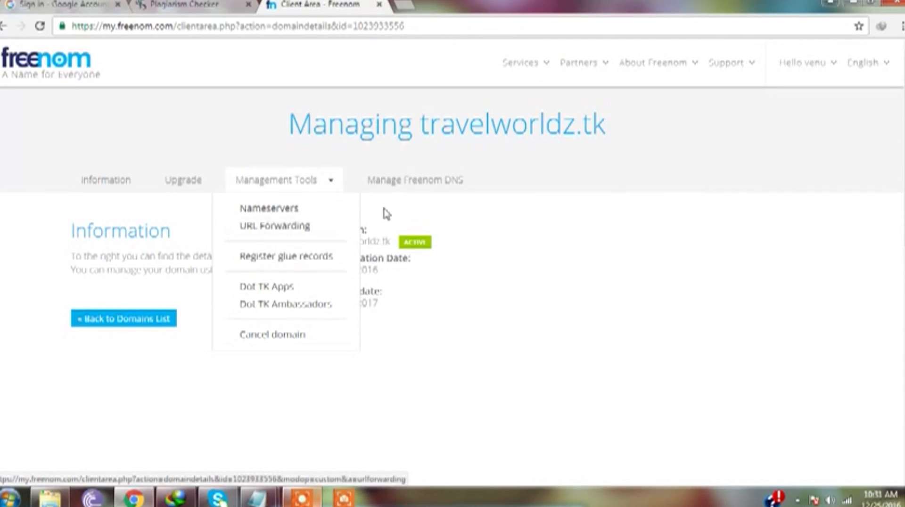
click(447, 187)
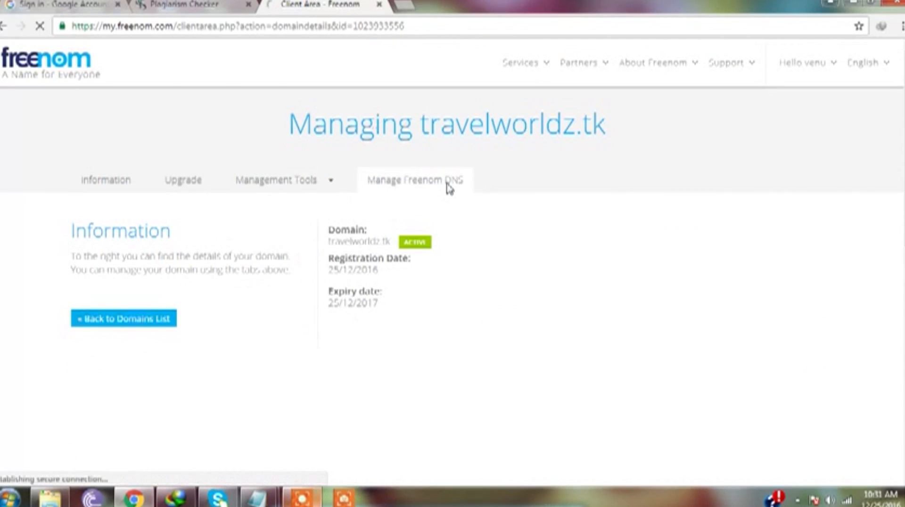